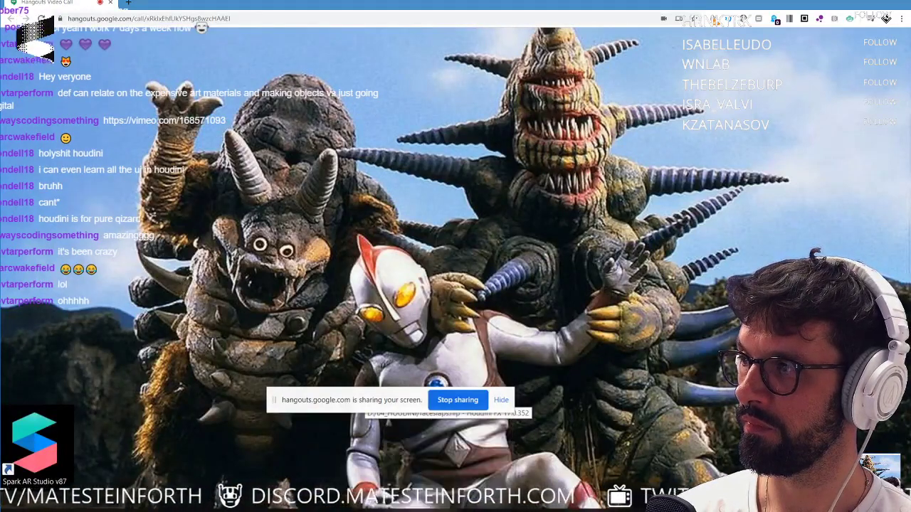
# Switch to Houdini and widen the network and parameter area beside the 3D viewport.
pyautogui.click(448, 455)
pyautogui.moveTo(683, 327); pyautogui.dragTo(700, 338, button='middle')
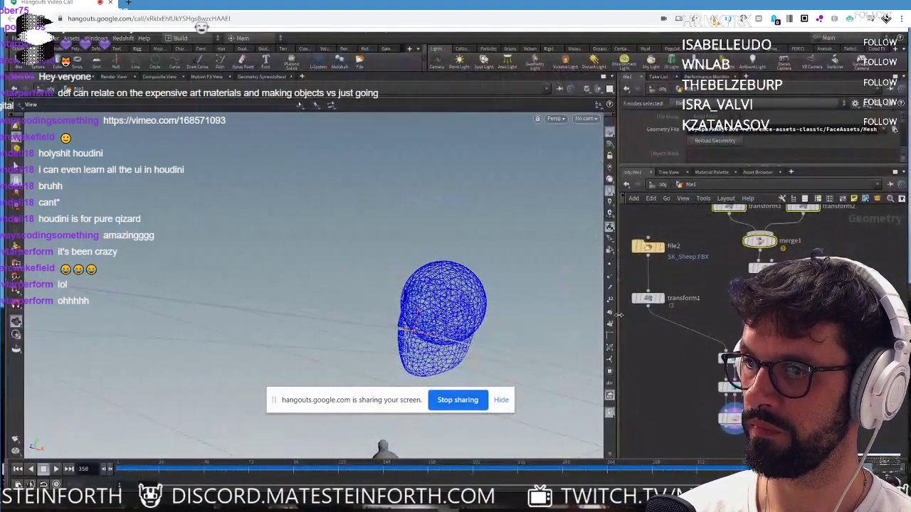
pyautogui.moveTo(619, 315); pyautogui.dragTo(528, 315)
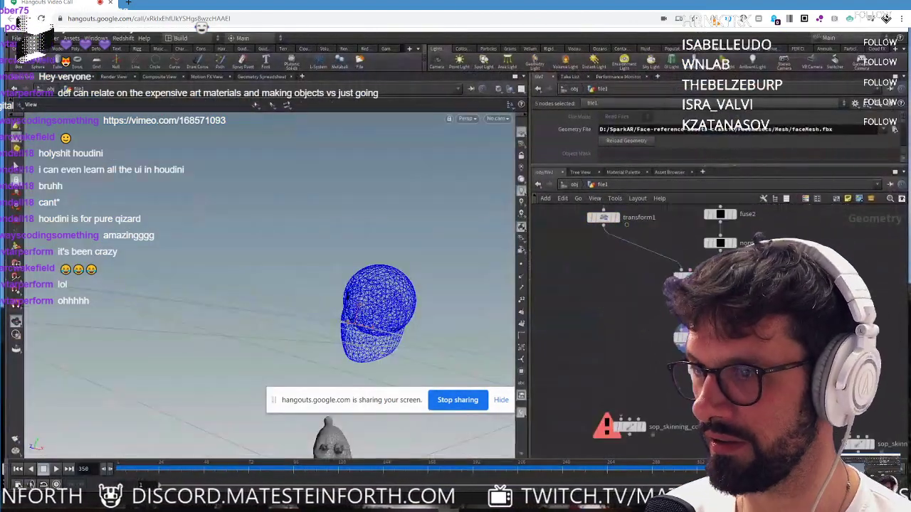
# Move the skinning converter node directly below the Vellum solver in the network.
pyautogui.moveTo(659, 395); pyautogui.dragTo(662, 374, button='middle')
pyautogui.moveTo(637, 402); pyautogui.dragTo(697, 360)
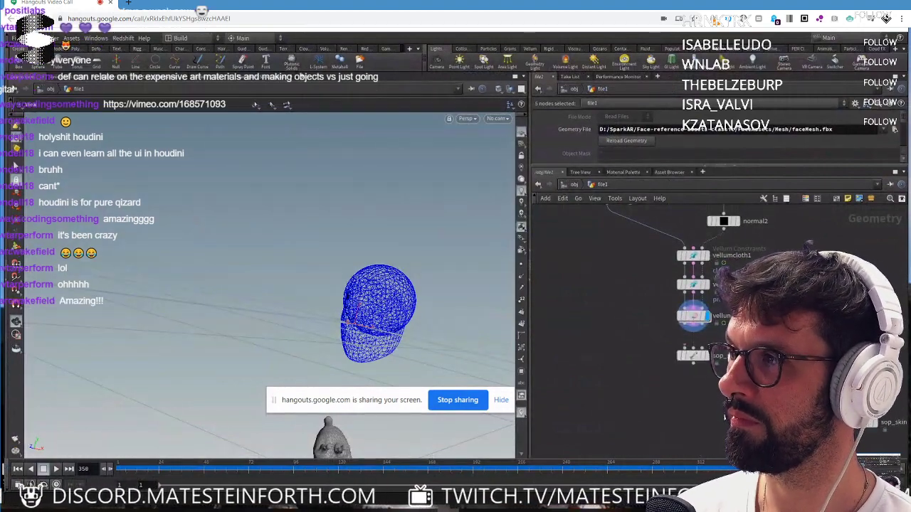
pyautogui.click(695, 375)
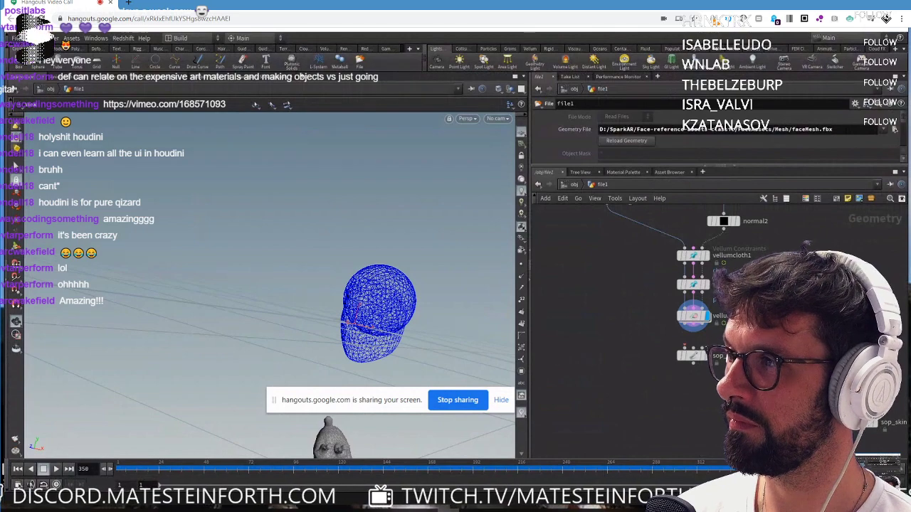
# Examine the upstream nodes of the network, including the sheep and face mesh file nodes.
pyautogui.moveTo(662, 313); pyautogui.dragTo(672, 424, button='middle')
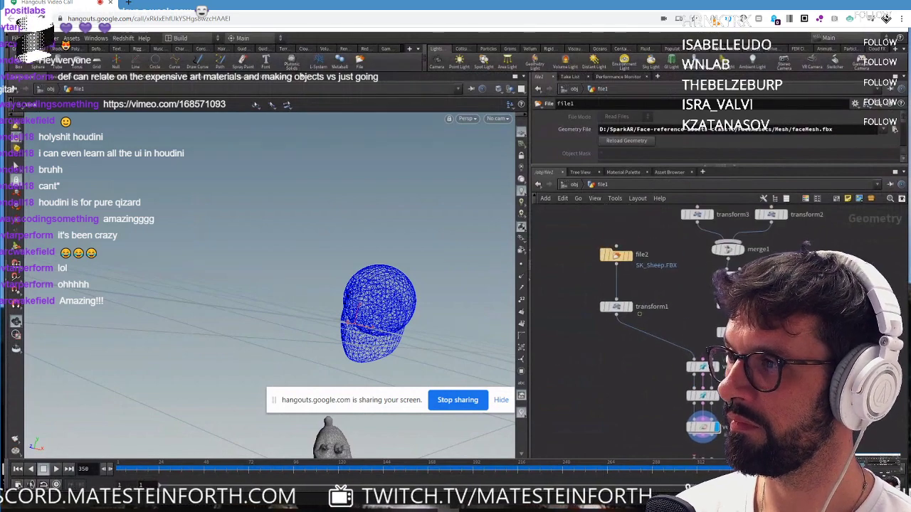
pyautogui.moveTo(639, 314); pyautogui.dragTo(645, 369, button='middle')
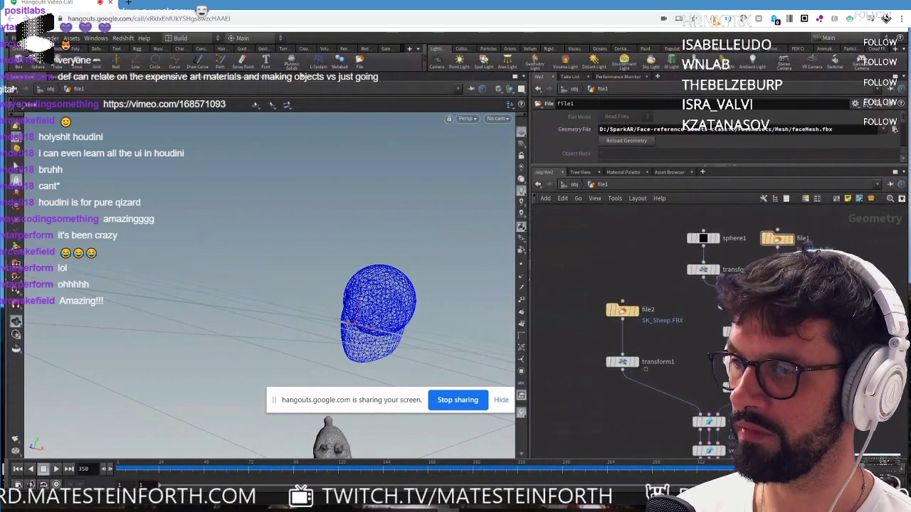
pyautogui.click(622, 310)
pyautogui.click(778, 240)
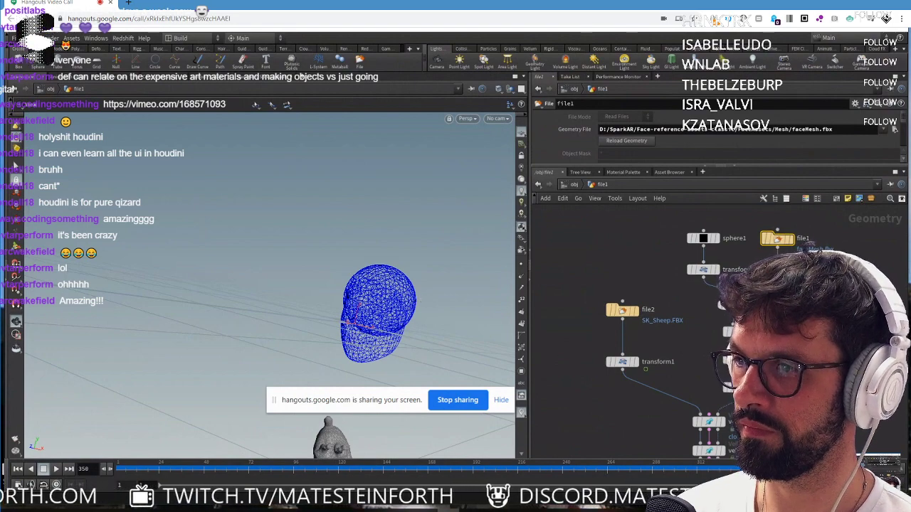
pyautogui.scroll(5, 748, 318)
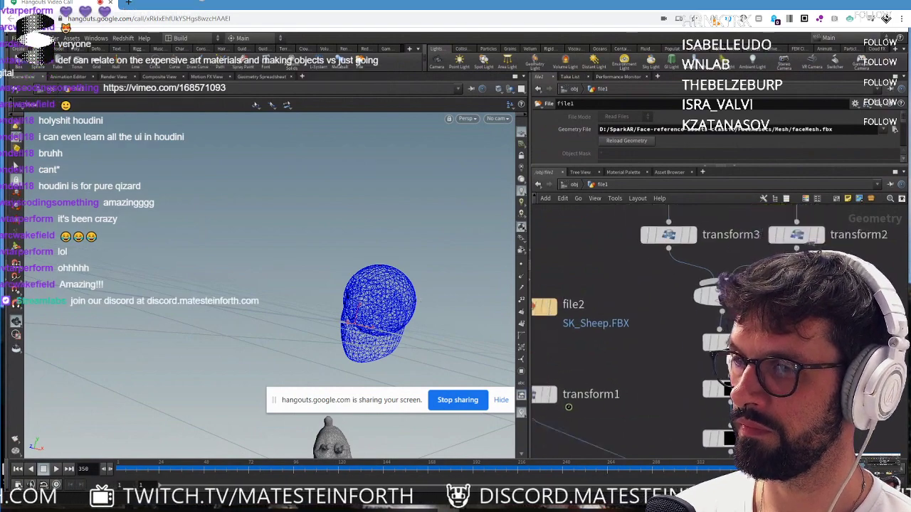
pyautogui.moveTo(761, 370); pyautogui.dragTo(824, 321, button='middle')
# Display the SK_Sheep.FBX mesh from file2 and its transform1 result in the viewport.
pyautogui.click(613, 256)
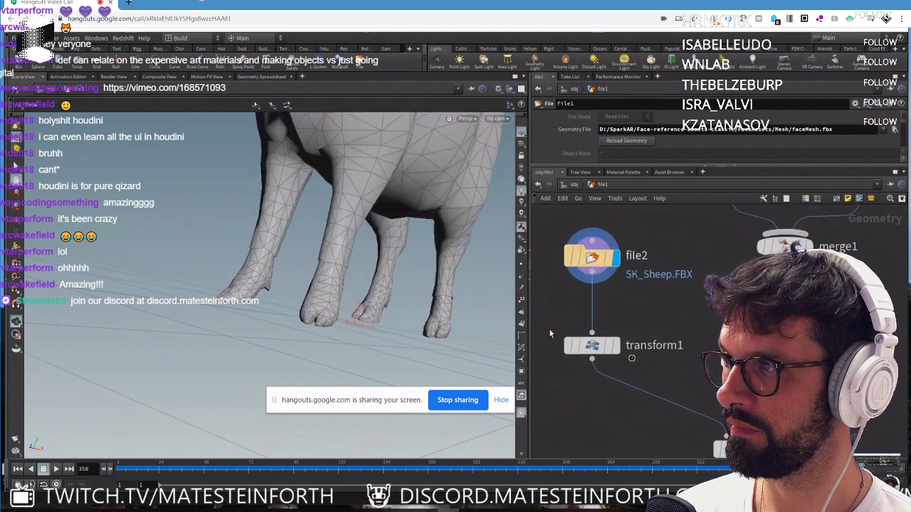
pyautogui.scroll(-5, 387, 257)
pyautogui.scroll(-5, 388, 258)
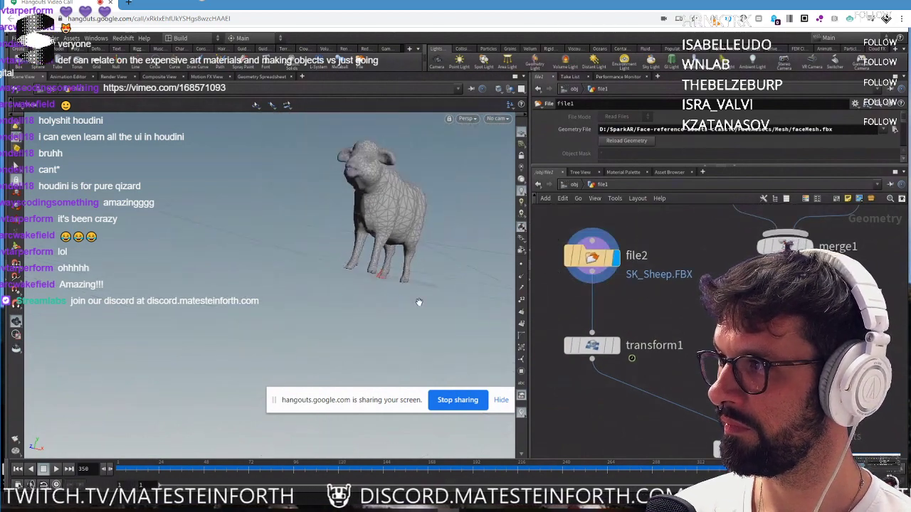
pyautogui.moveTo(435, 315); pyautogui.dragTo(413, 322)
pyautogui.click(615, 347)
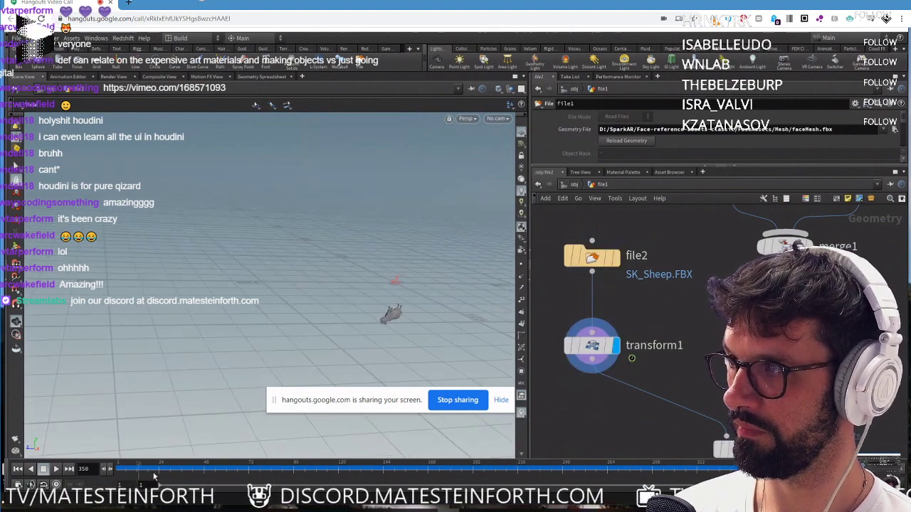
# Display the Vellum solver's output and play the simulation from frame 1.
pyautogui.moveTo(795, 435); pyautogui.dragTo(769, 287, button='middle')
pyautogui.scroll(-2, 784, 332)
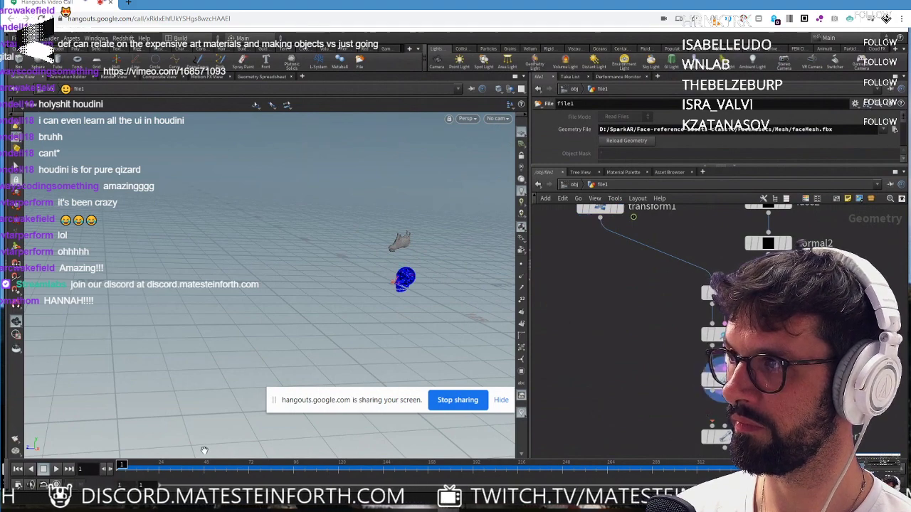
pyautogui.scroll(10, 427, 256)
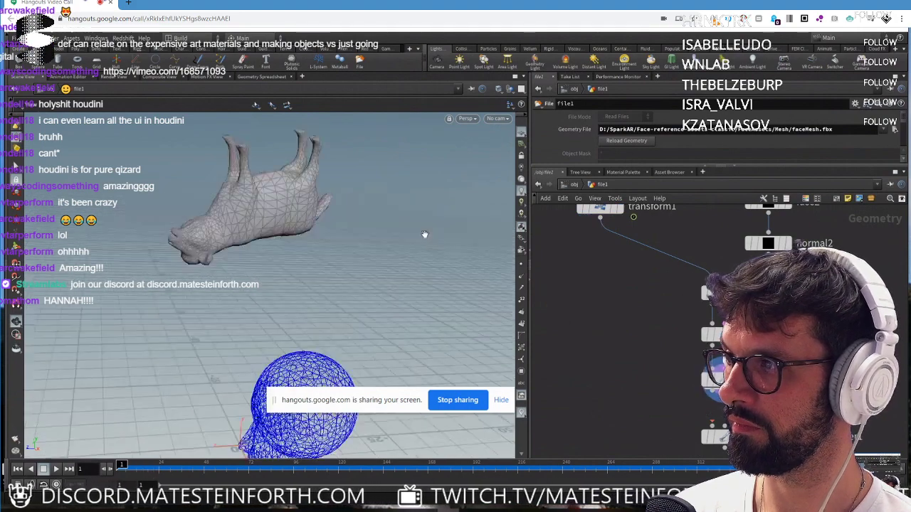
pyautogui.scroll(-1, 425, 234)
pyautogui.click(56, 469)
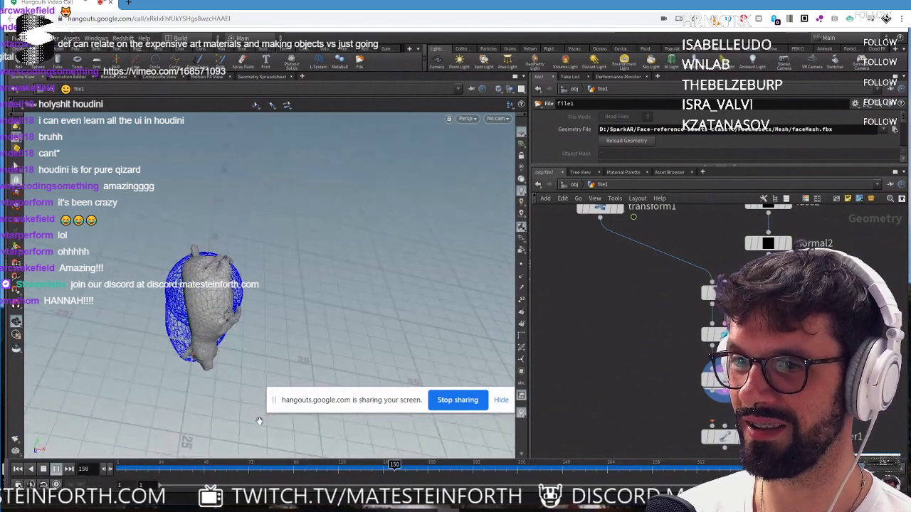
# Watch the sheep collide with the head from several angles and stop the playback.
pyautogui.moveTo(240, 386); pyautogui.dragTo(165, 365)
pyautogui.scroll(5, 170, 364)
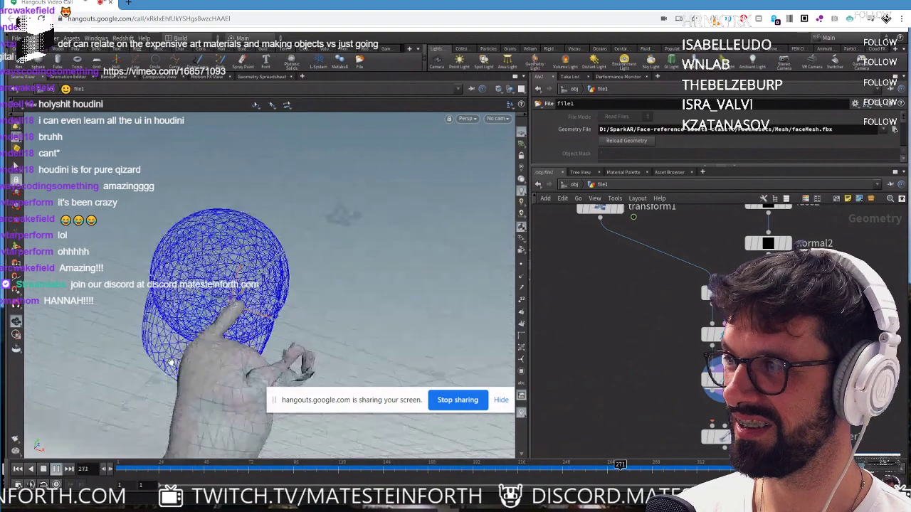
pyautogui.moveTo(348, 254); pyautogui.dragTo(331, 294)
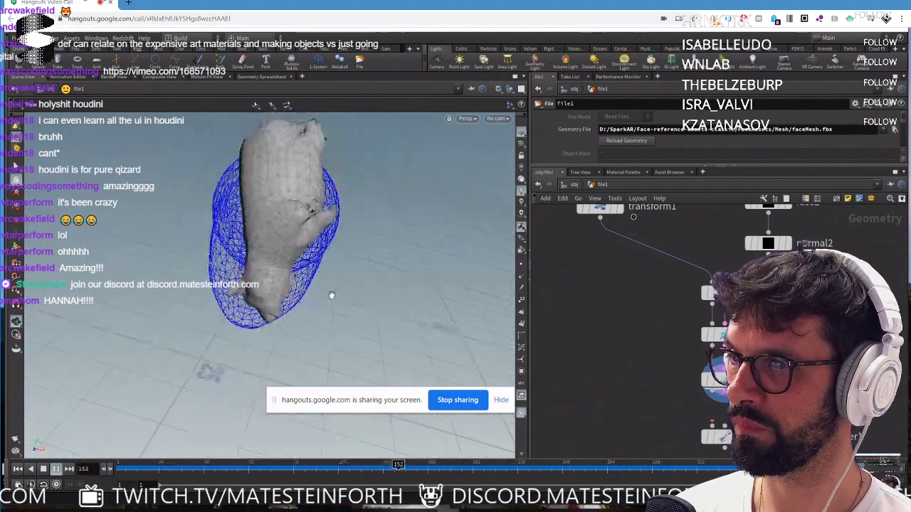
pyautogui.click(43, 470)
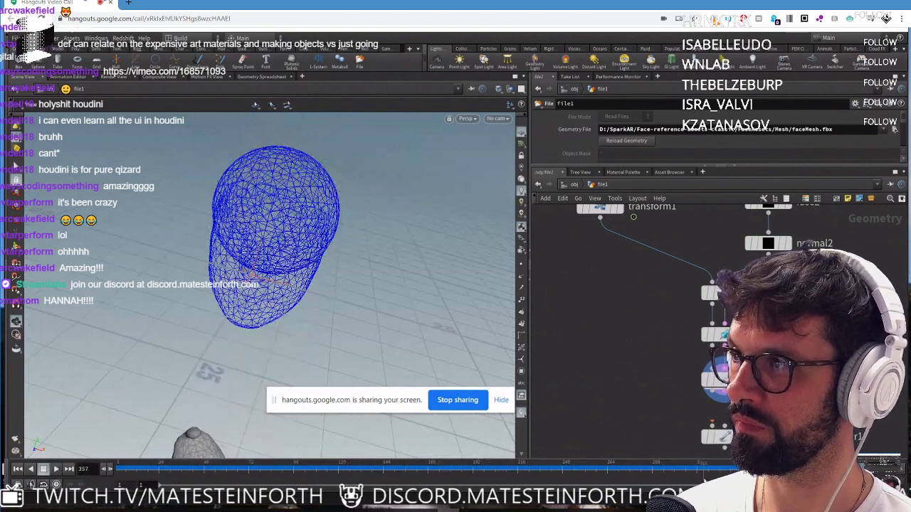
# Replay the simulation from the first frame with the head seen from the side, and return to frame 9.
pyautogui.click(18, 469)
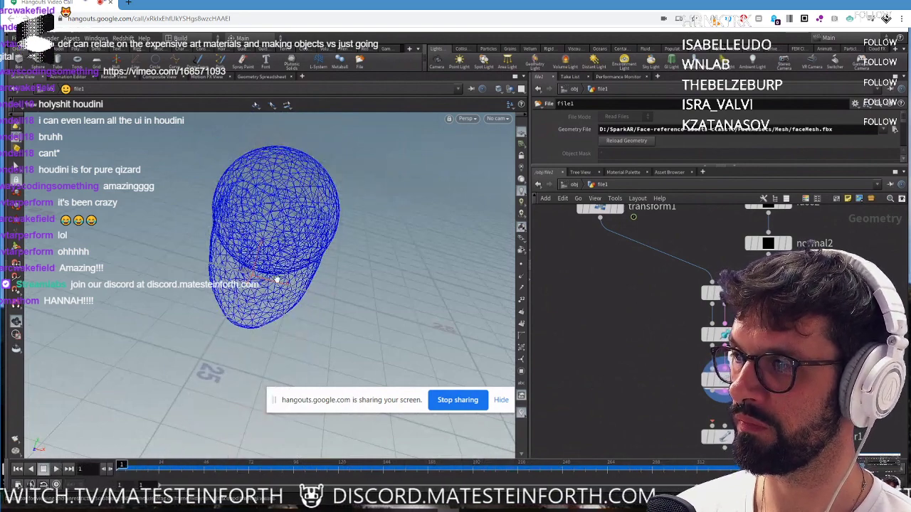
pyautogui.scroll(-3, 348, 292)
pyautogui.moveTo(347, 293); pyautogui.dragTo(448, 360)
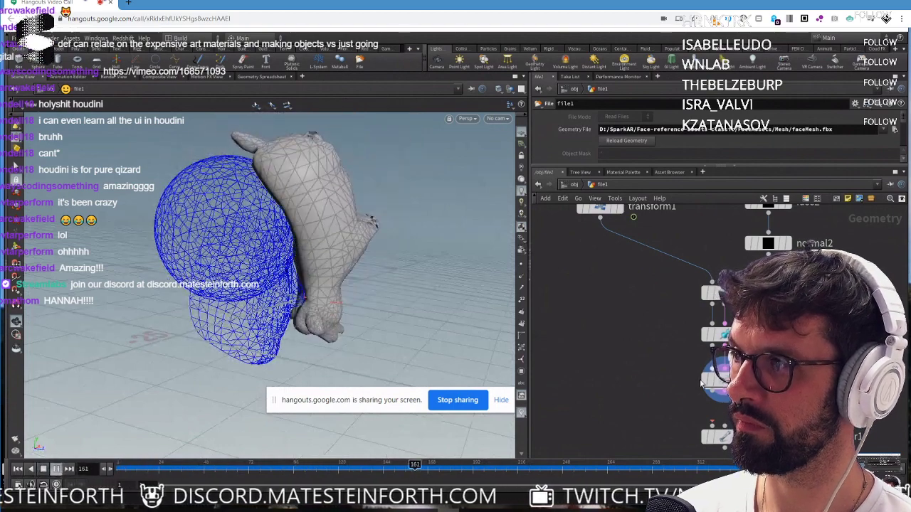
pyautogui.click(131, 471)
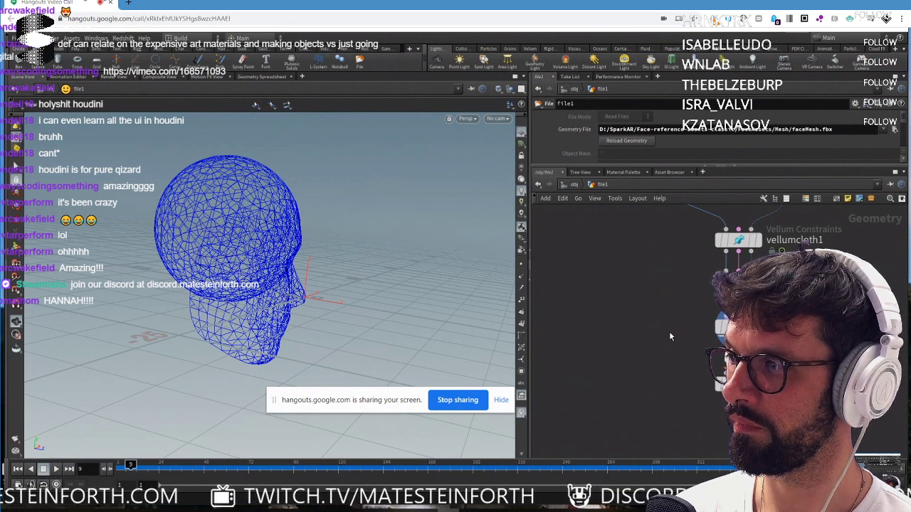
# Check the geometry information of the sheep's transform1 node and close its info window.
pyautogui.moveTo(670, 264); pyautogui.dragTo(707, 353, button='middle')
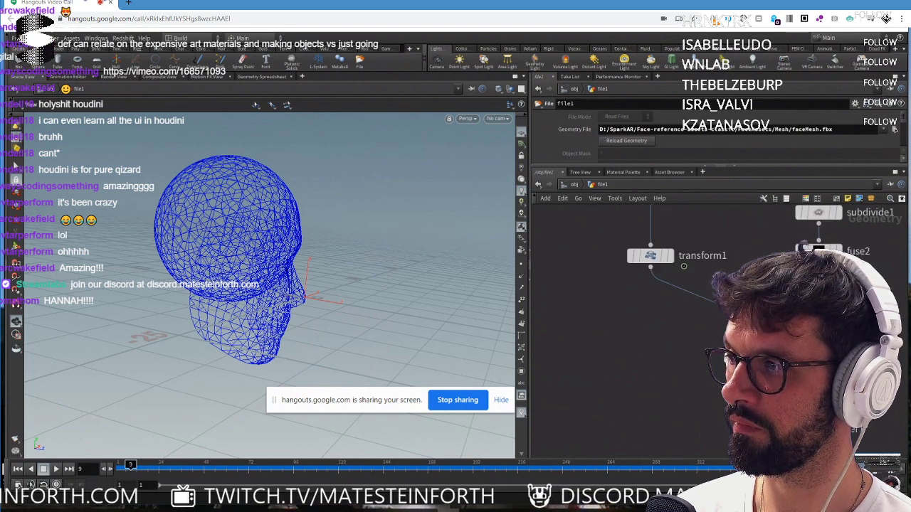
pyautogui.moveTo(733, 270); pyautogui.dragTo(738, 296, button='middle')
pyautogui.click(651, 256)
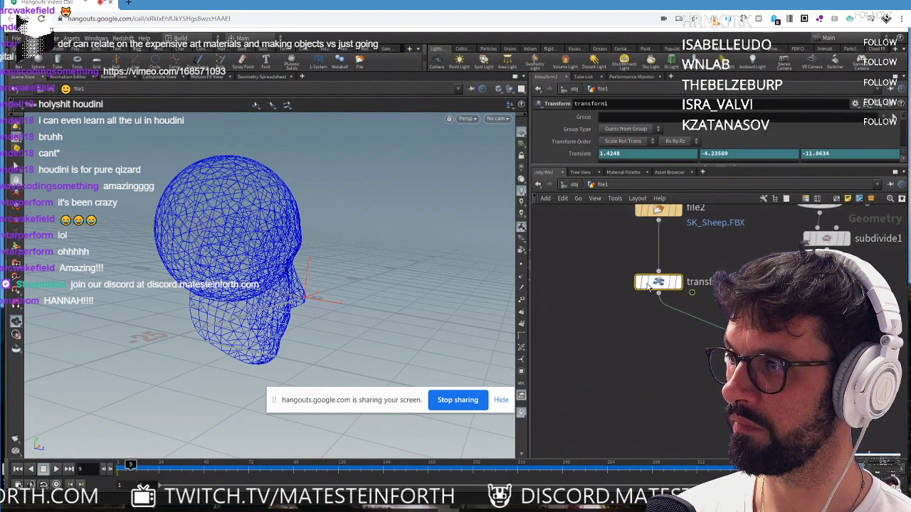
pyautogui.click(623, 281)
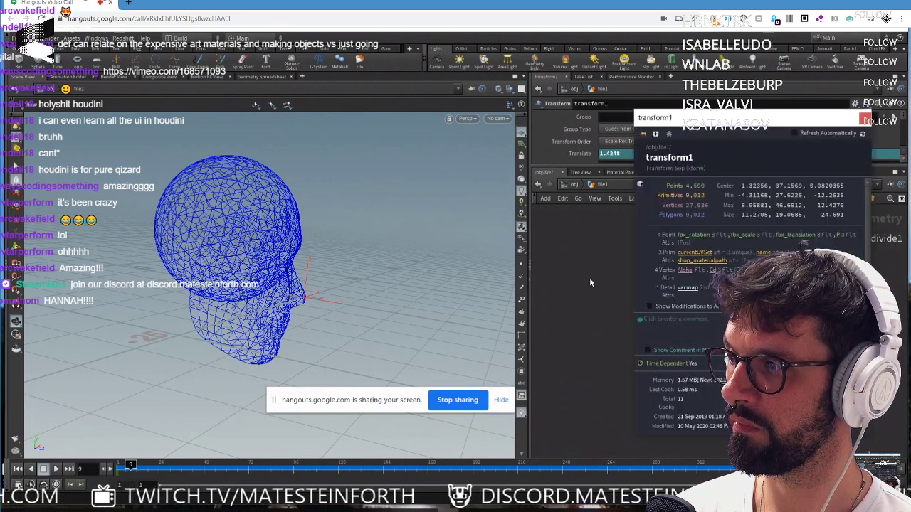
pyautogui.moveTo(730, 121); pyautogui.dragTo(654, 114)
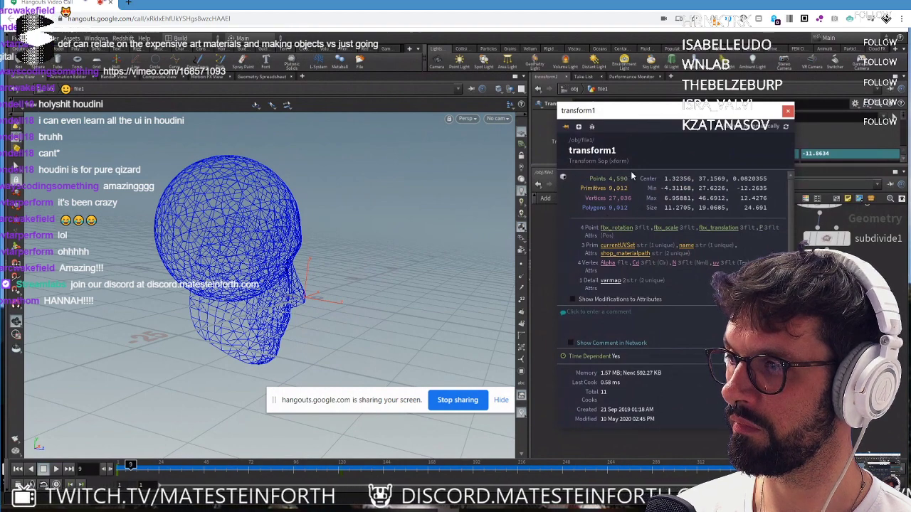
pyautogui.click(789, 112)
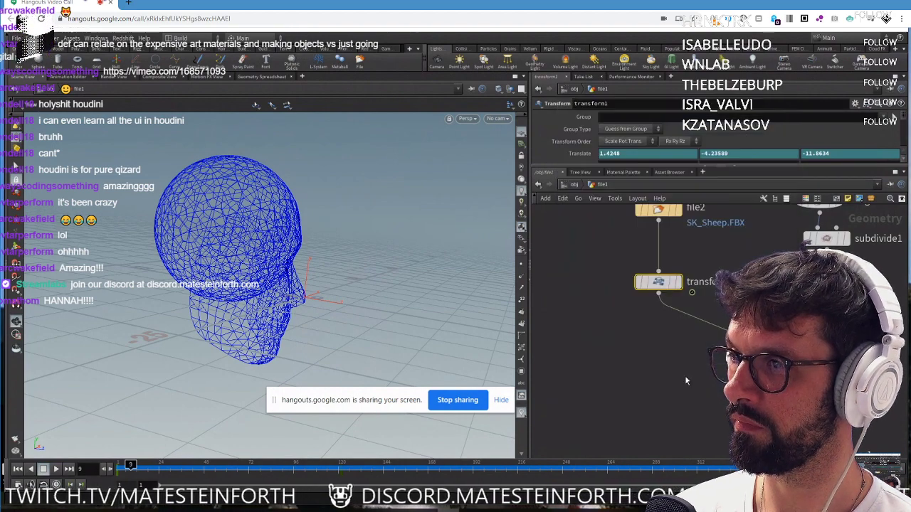
# Display the skinning converter's output and examine the bone placement on the sheep from several angles.
pyautogui.moveTo(723, 413); pyautogui.dragTo(713, 339, button='middle')
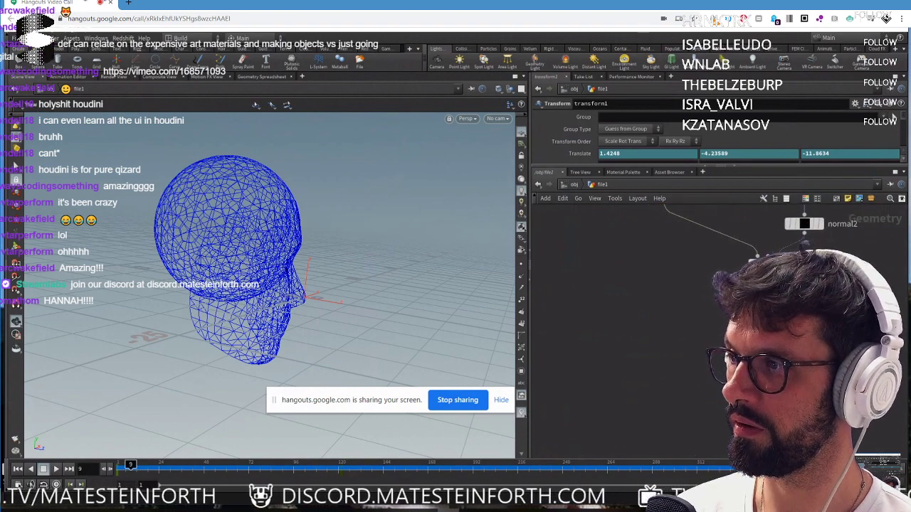
pyautogui.click(785, 265)
pyautogui.scroll(-4, 375, 280)
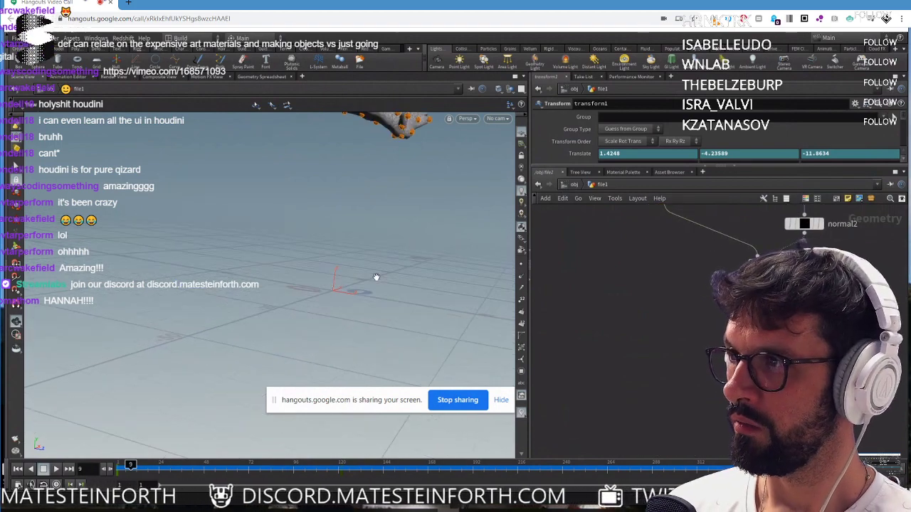
pyautogui.scroll(-4, 376, 278)
pyautogui.moveTo(444, 265); pyautogui.dragTo(330, 250)
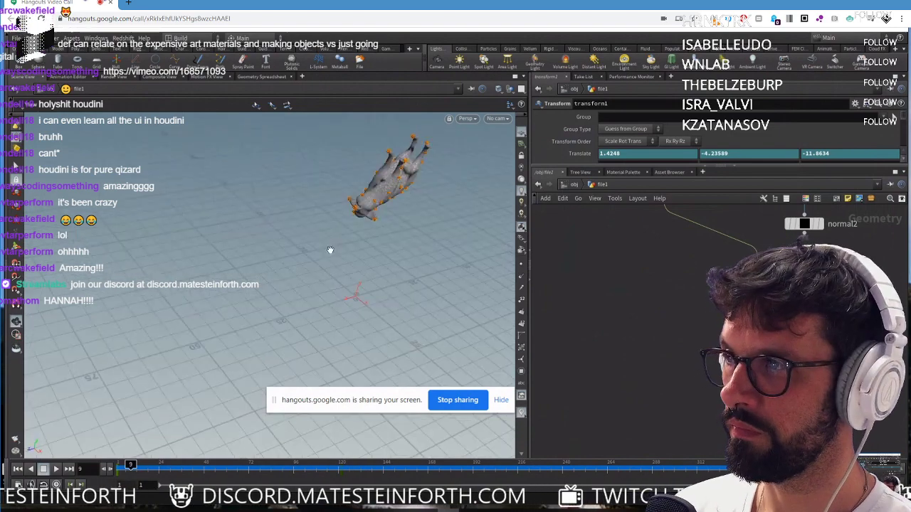
pyautogui.moveTo(331, 250); pyautogui.dragTo(267, 316, button='middle')
pyautogui.scroll(7, 360, 248)
pyautogui.moveTo(368, 260); pyautogui.dragTo(372, 339)
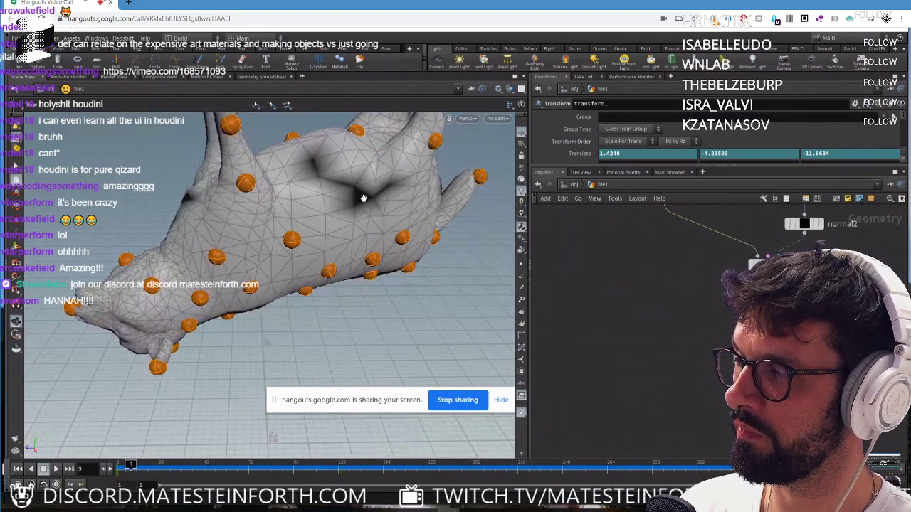
pyautogui.scroll(-3, 325, 233)
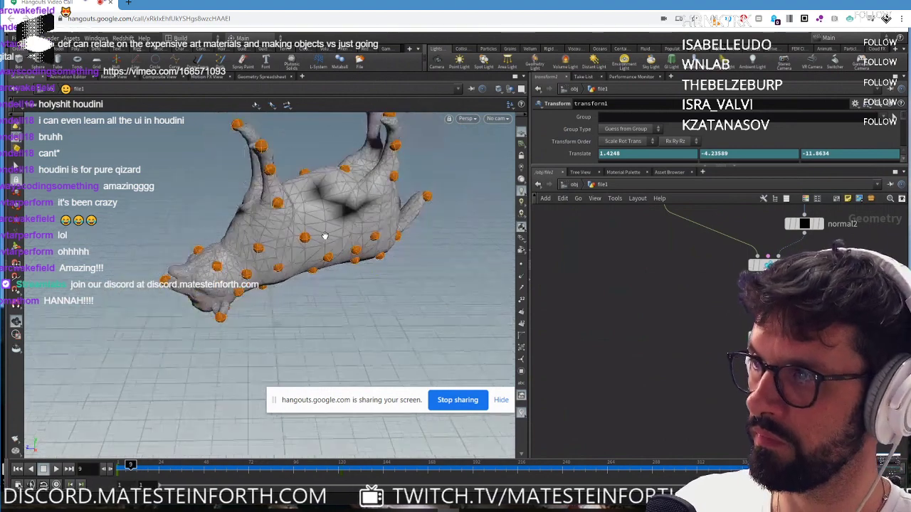
pyautogui.moveTo(299, 306); pyautogui.dragTo(497, 289)
# Show the skinning converter's parameters and enlarge their area until the bone placement controls are in view.
pyautogui.click(769, 264)
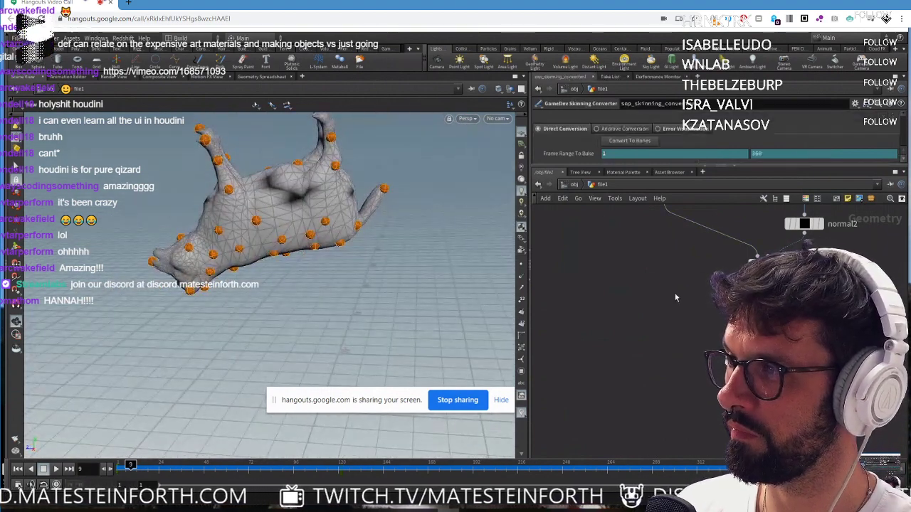
pyautogui.moveTo(641, 165); pyautogui.dragTo(655, 349)
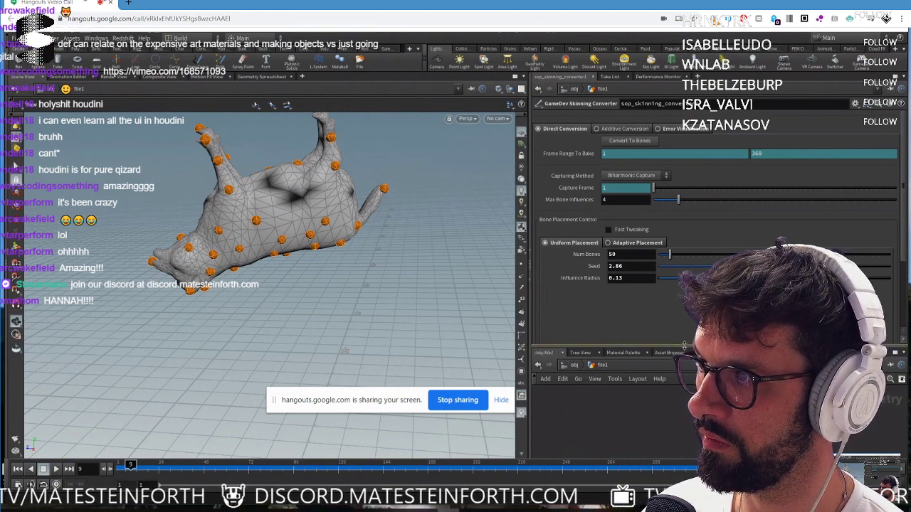
pyautogui.moveTo(684, 346); pyautogui.dragTo(684, 206)
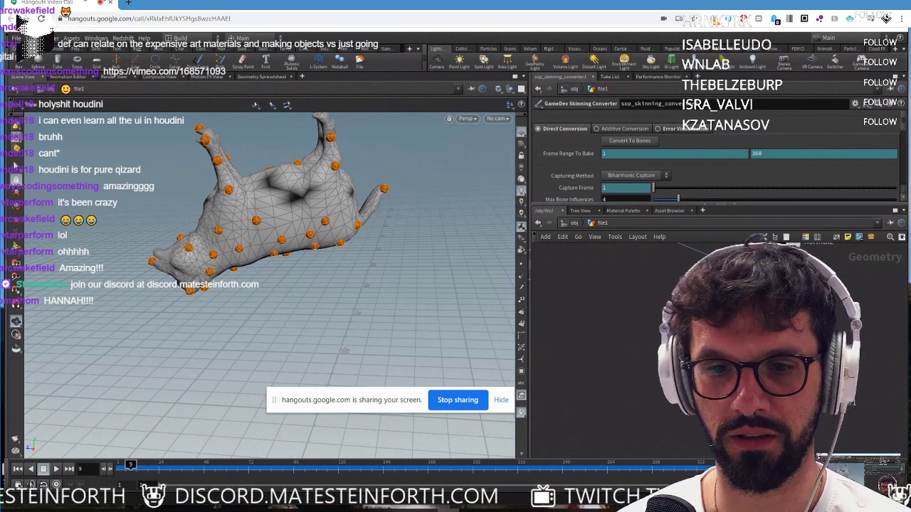
pyautogui.moveTo(587, 206); pyautogui.dragTo(548, 307)
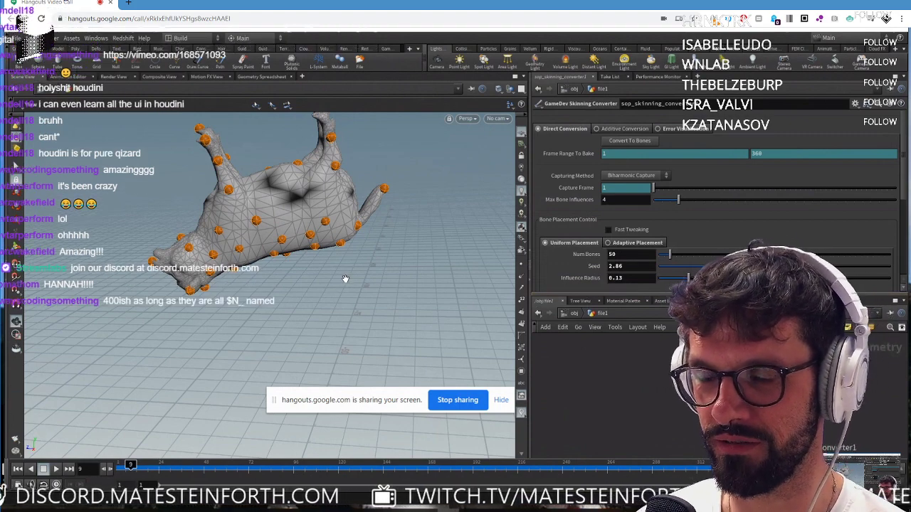
# Set Num Bones of the uniform placement to 27 and inspect the bone distribution on the sheep.
pyautogui.click(613, 254)
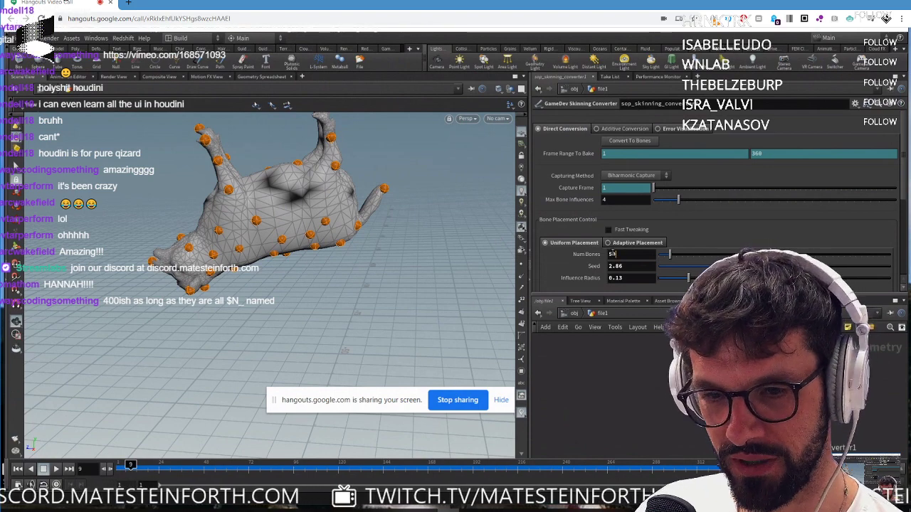
pyautogui.press('BackSpace')
pyautogui.press('BackSpace')
pyautogui.write('27')
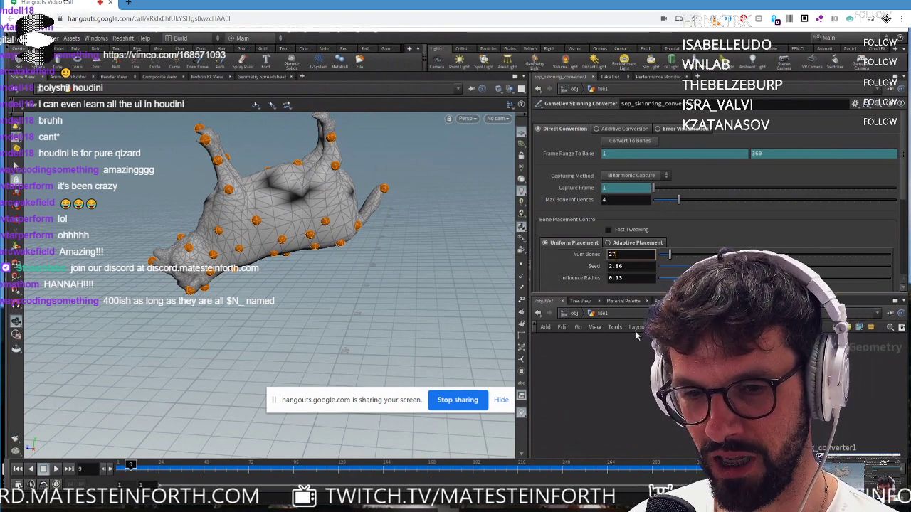
pyautogui.press('Return')
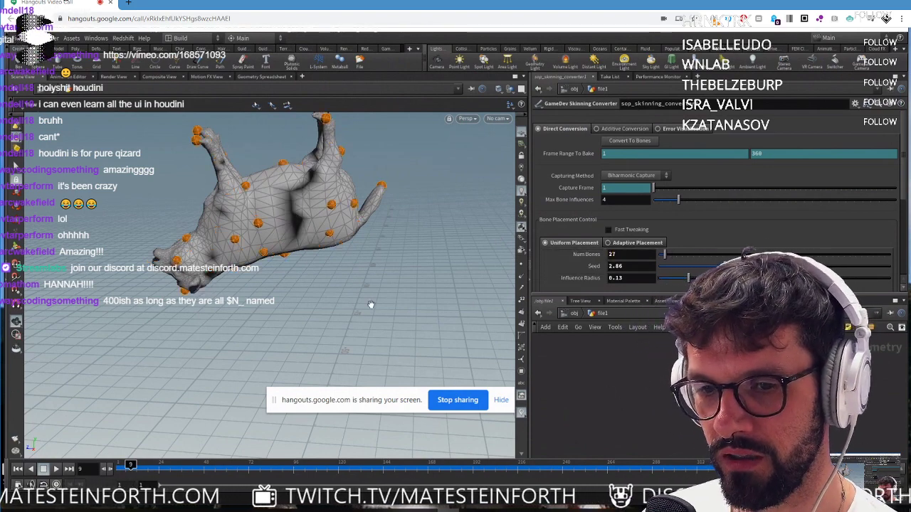
pyautogui.moveTo(296, 298); pyautogui.dragTo(376, 357)
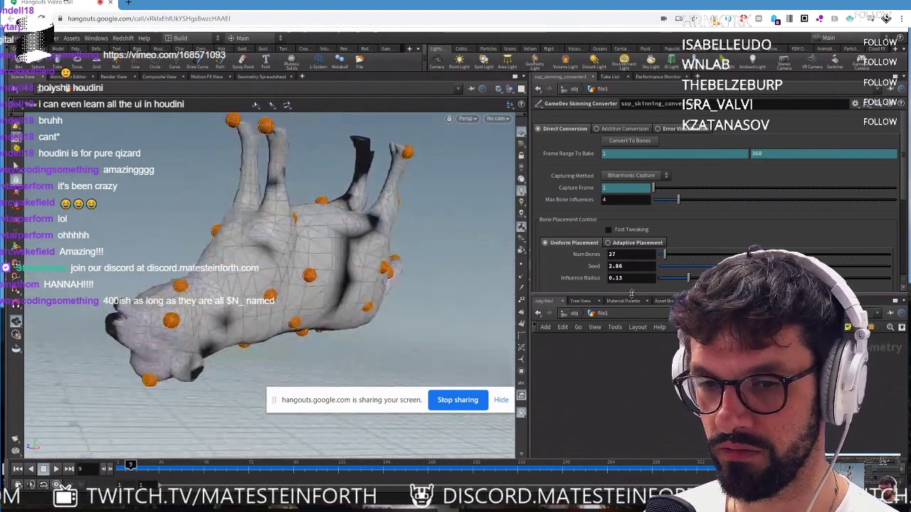
pyautogui.scroll(-4, 685, 261)
pyautogui.scroll(4, 687, 275)
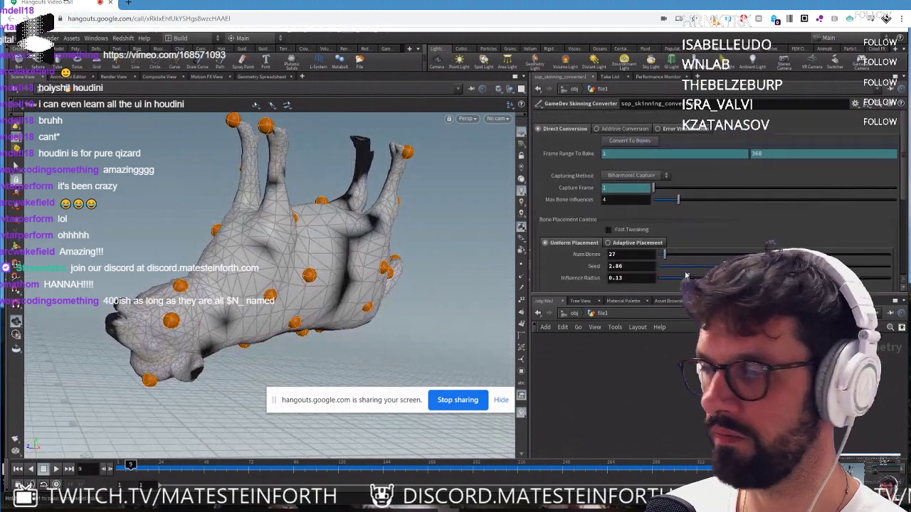
# Reduce Num Bones to 20 and check how well the sheep's body and legs are covered.
pyautogui.moveTo(678, 292); pyautogui.dragTo(678, 285)
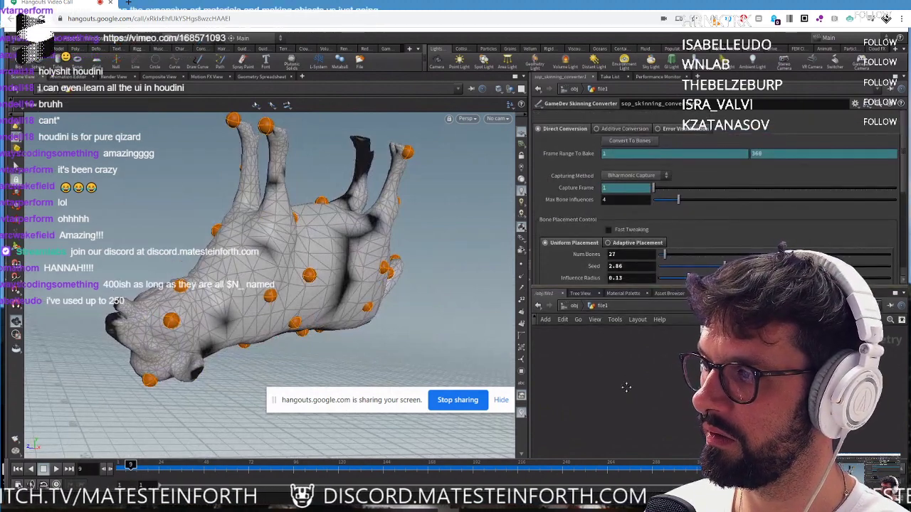
pyautogui.moveTo(617, 287); pyautogui.dragTo(614, 296)
pyautogui.moveTo(622, 254); pyautogui.dragTo(595, 254)
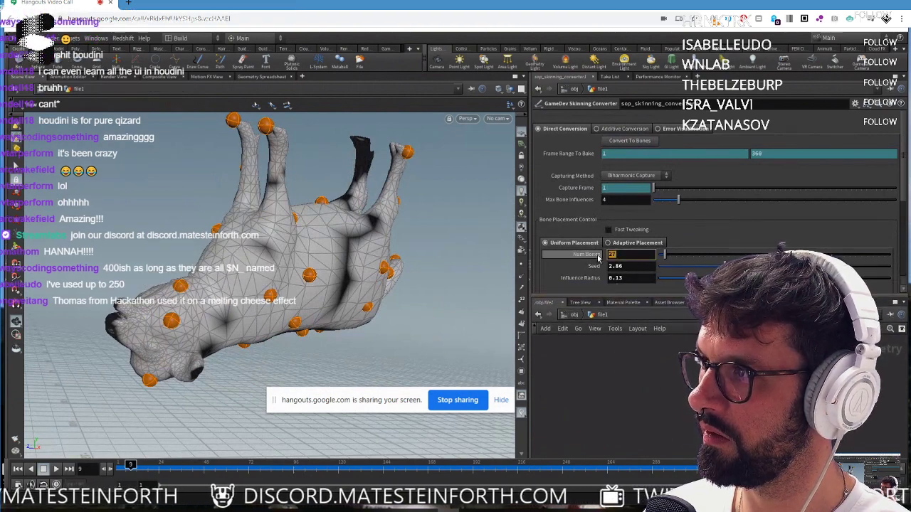
pyautogui.press('Return')
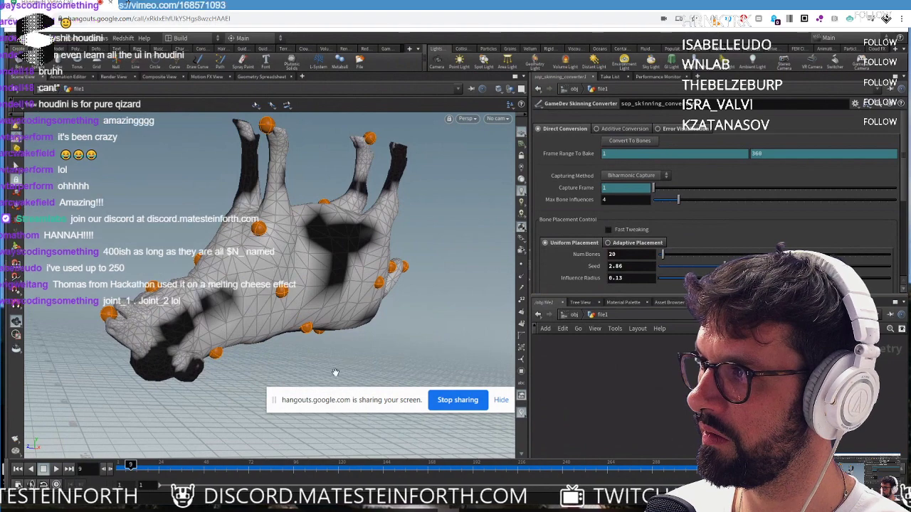
pyautogui.moveTo(335, 374); pyautogui.dragTo(349, 280)
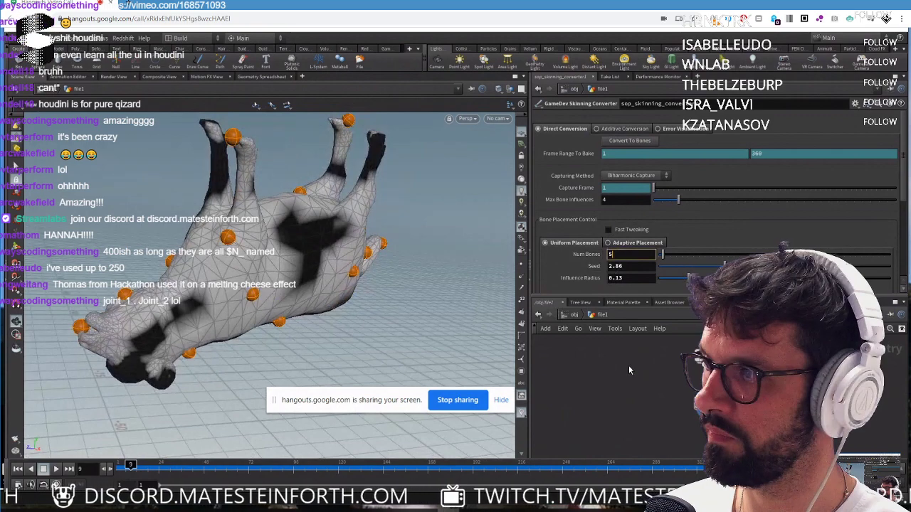
# Set Num Bones to 50 and inspect the bone placement from the sheep's front.
pyautogui.write('50')
pyautogui.press('Return')
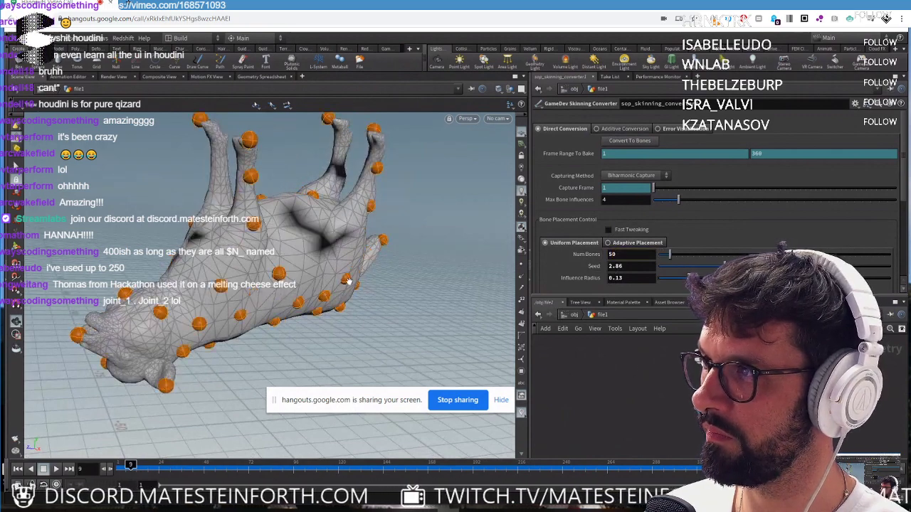
pyautogui.moveTo(317, 304); pyautogui.dragTo(402, 313)
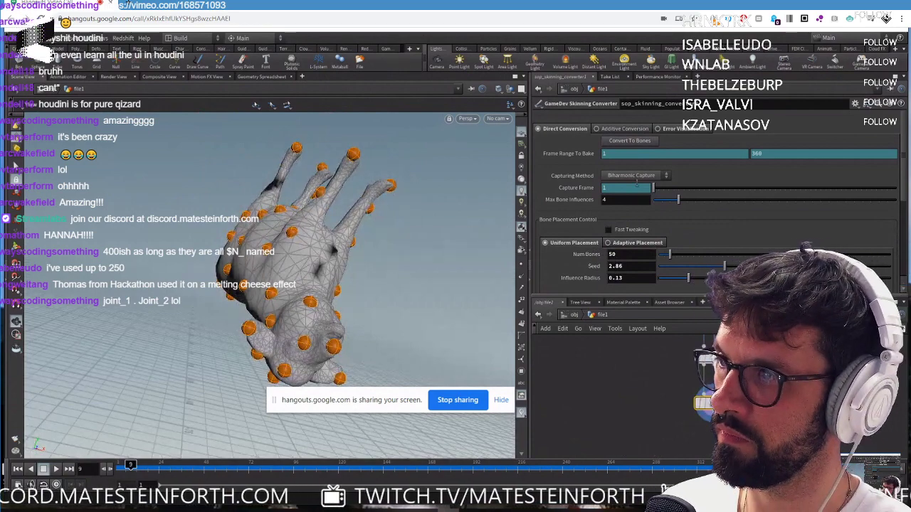
# Convert frames 1 to 360 of the sheep simulation to bones and open the generated SkinningConversion subnetwork at object level.
pyautogui.click(626, 141)
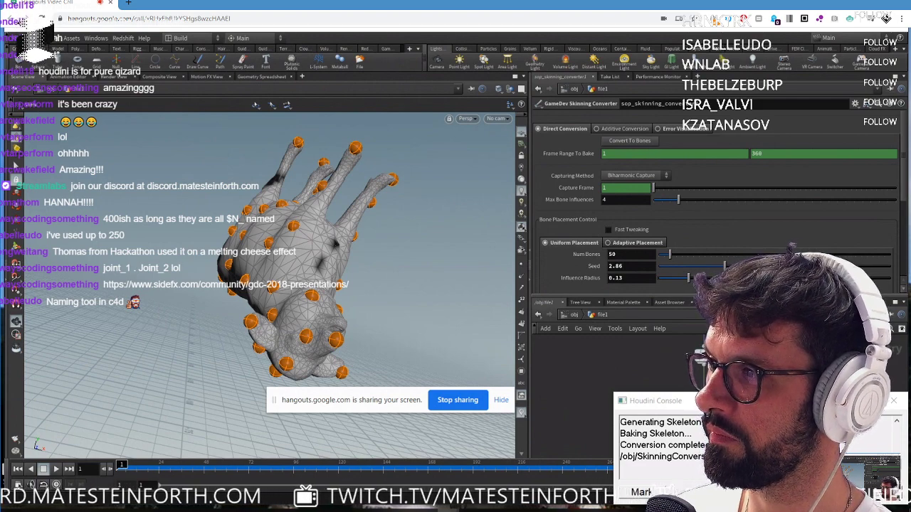
pyautogui.click(896, 400)
pyautogui.click(574, 316)
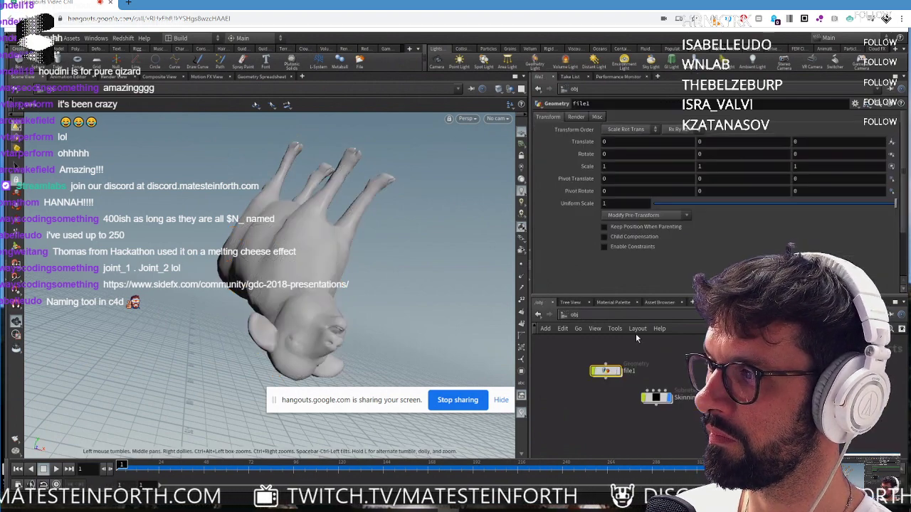
pyautogui.scroll(5, 665, 445)
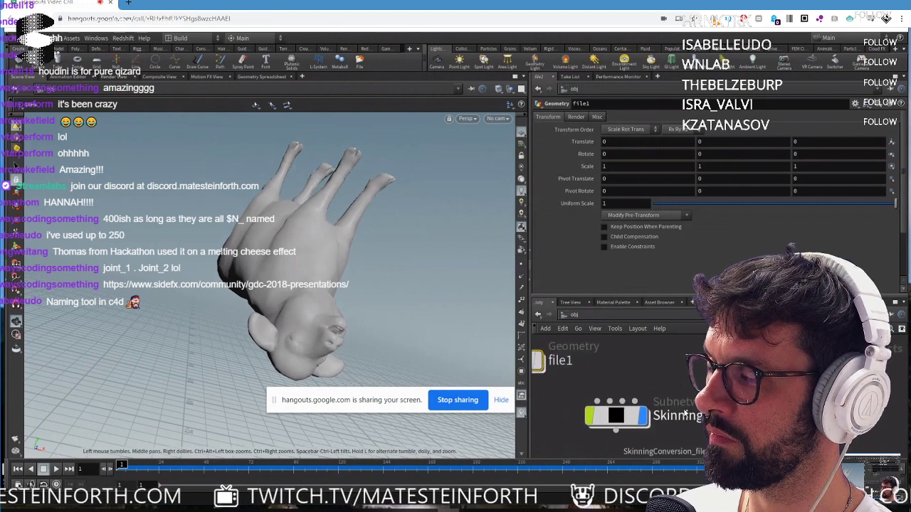
pyautogui.doubleClick(651, 368)
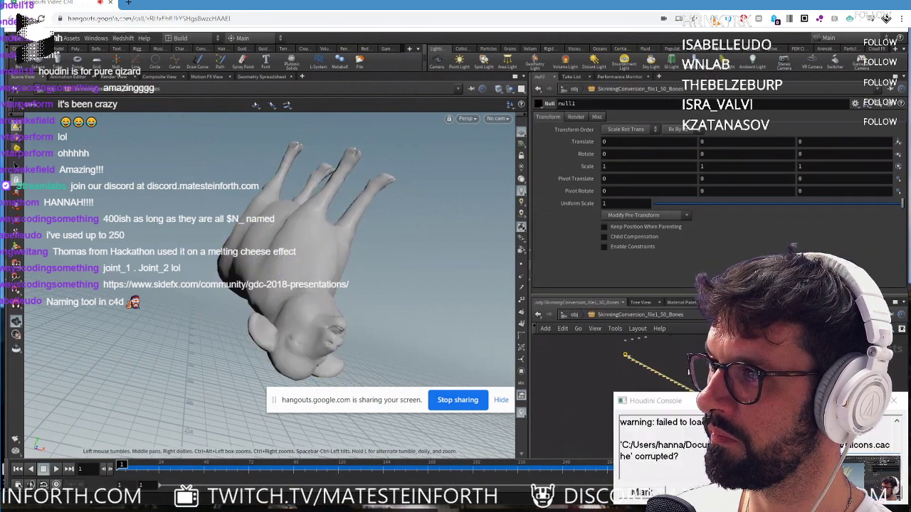
# Examine the bone nodes inside the subnetwork and play the baked sheep animation, stopping at frame 122.
pyautogui.scroll(6, 646, 371)
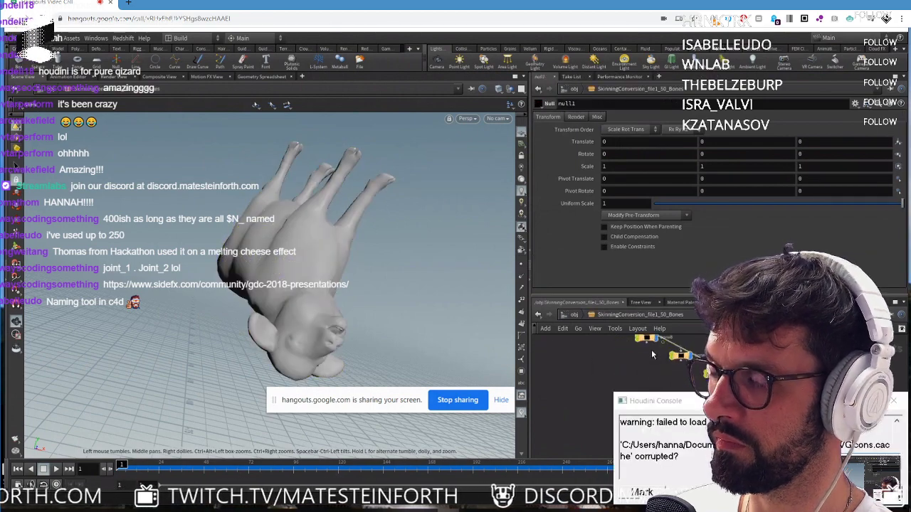
pyautogui.moveTo(633, 371); pyautogui.dragTo(614, 372, button='middle')
pyautogui.scroll(-6, 658, 384)
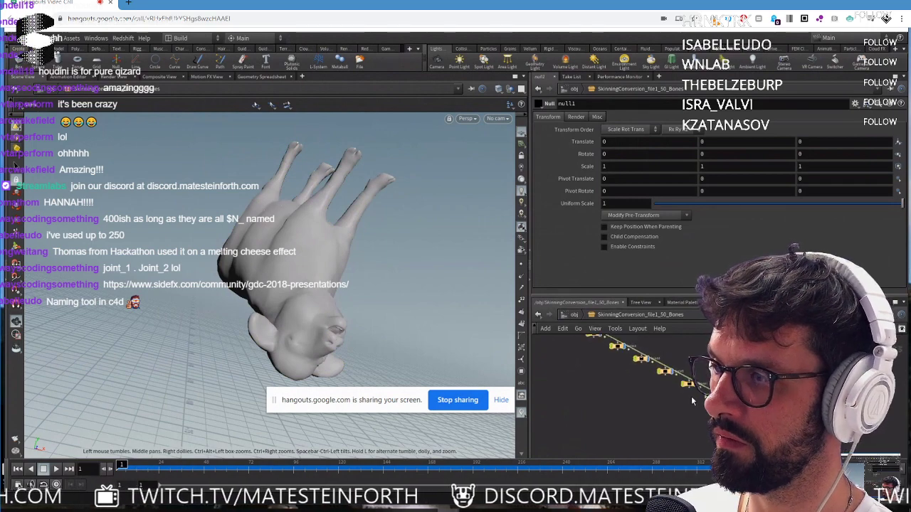
pyautogui.press('Up')
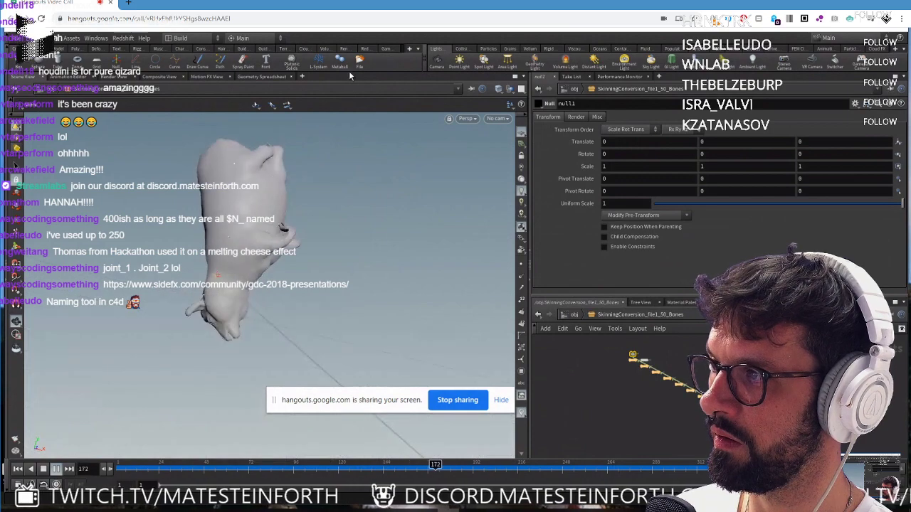
pyautogui.moveTo(320, 231); pyautogui.dragTo(349, 124)
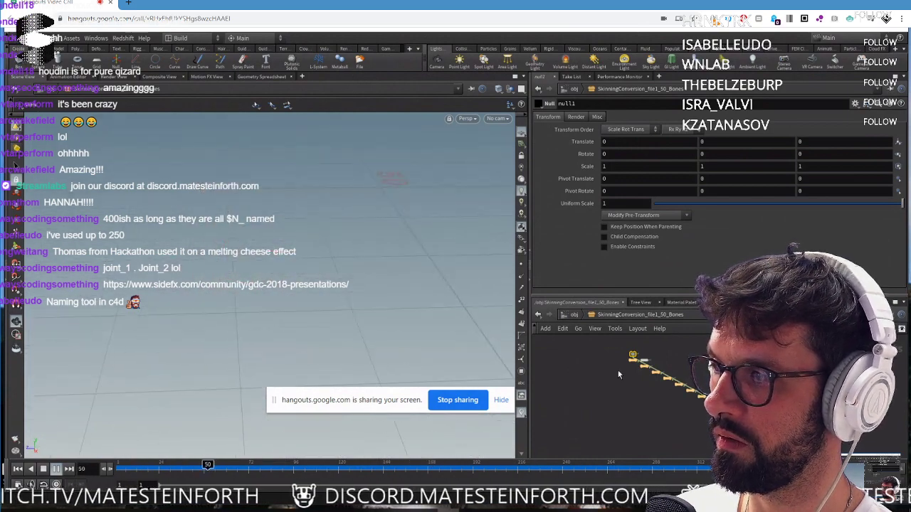
pyautogui.click(56, 469)
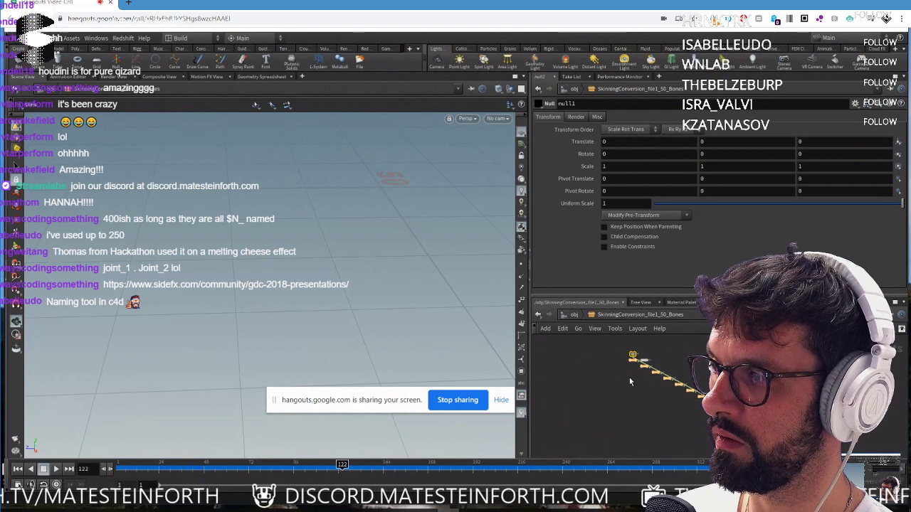
pyautogui.scroll(3, 629, 382)
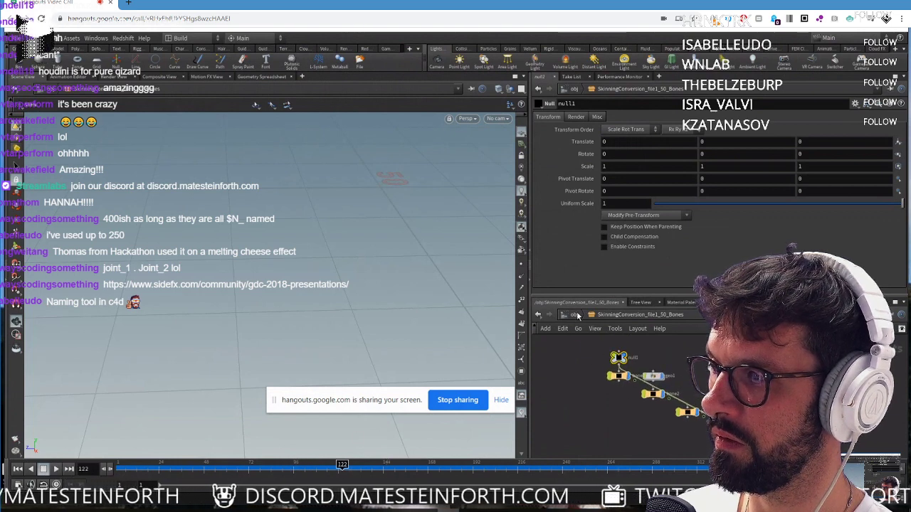
pyautogui.scroll(5, 689, 380)
pyautogui.scroll(-1, 690, 381)
pyautogui.moveTo(657, 356); pyautogui.dragTo(700, 391, button='middle')
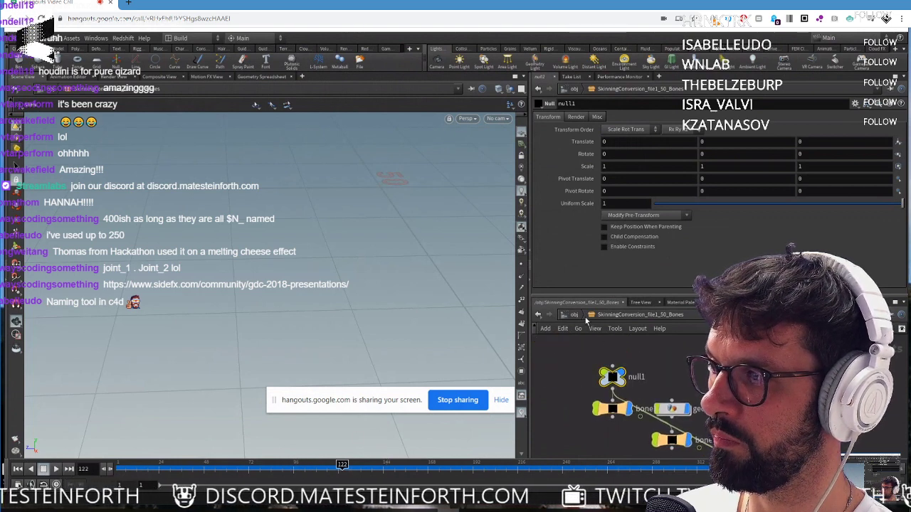
# Return to object level, open ropnet1 to show its FBX export settings, and dismiss the console window.
pyautogui.click(572, 315)
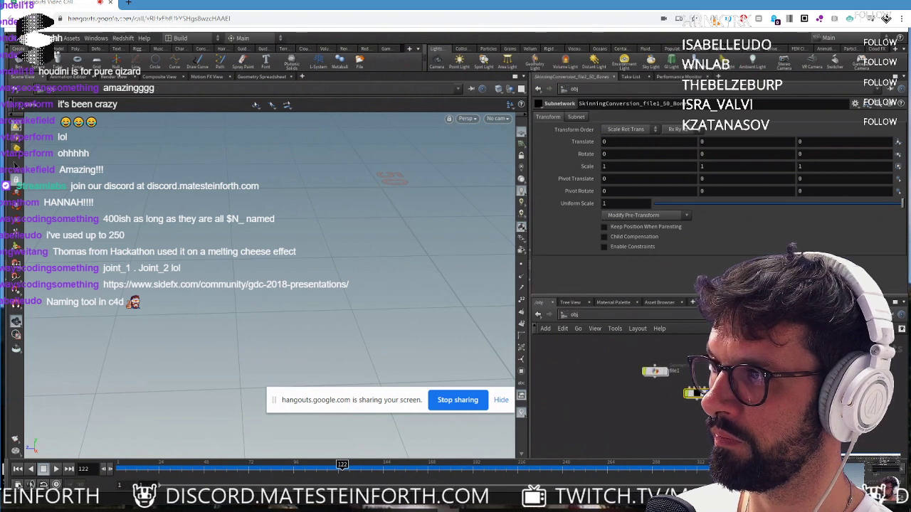
pyautogui.moveTo(701, 392); pyautogui.dragTo(682, 418, button='middle')
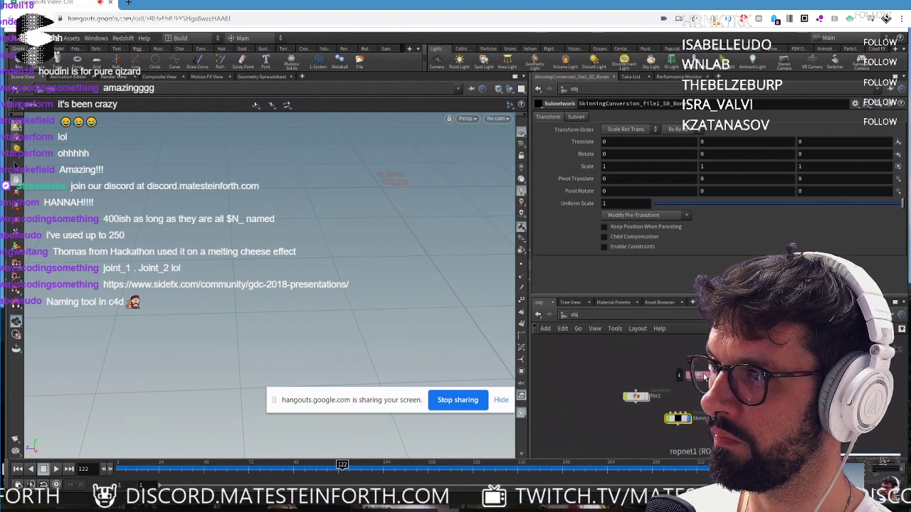
pyautogui.doubleClick(704, 376)
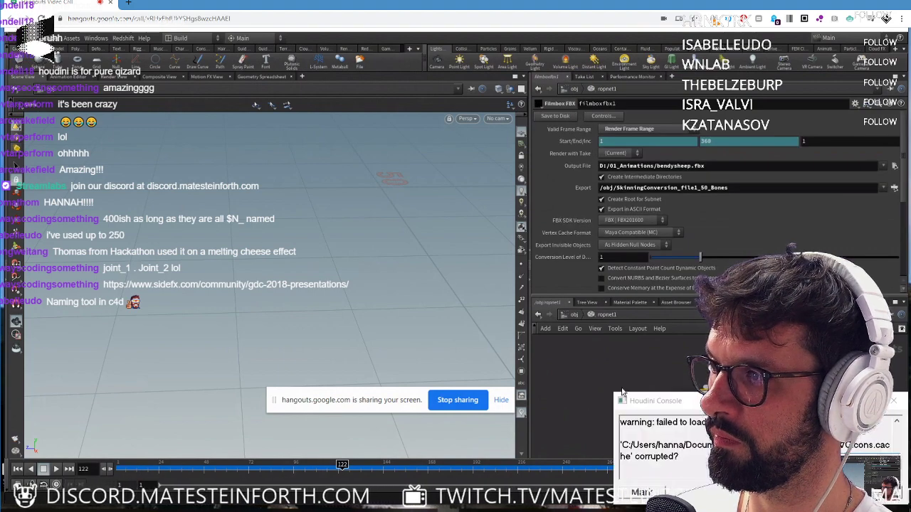
pyautogui.click(893, 401)
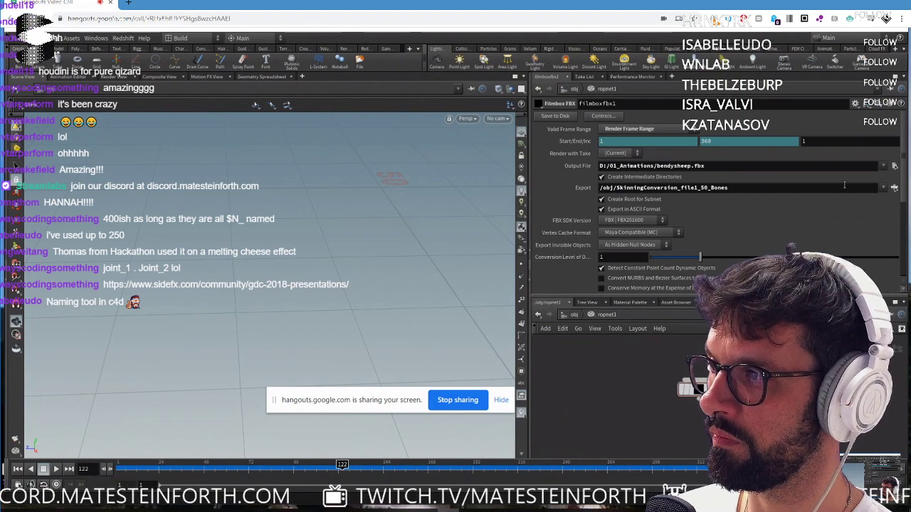
# Open the operator chooser for the FBX Export path and look through the bones inside SkinningConversion_file1_50_Bones.
pyautogui.click(894, 189)
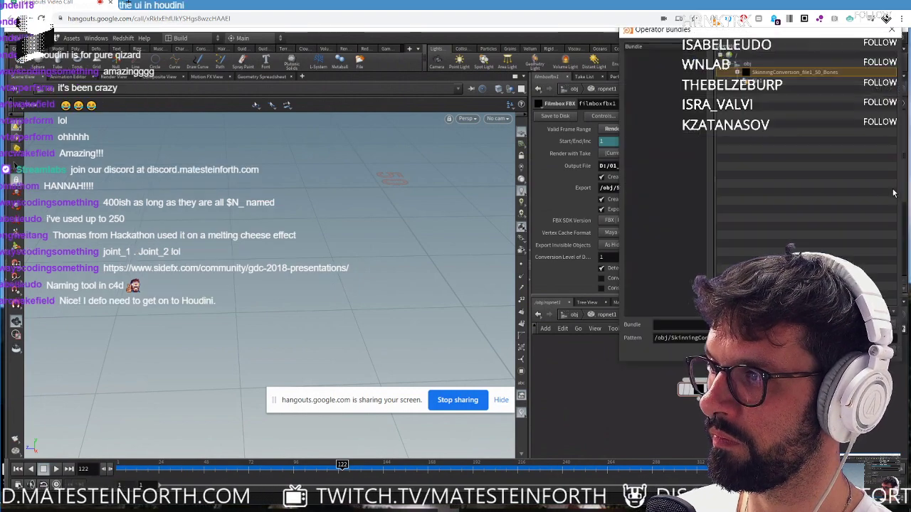
pyautogui.click(739, 71)
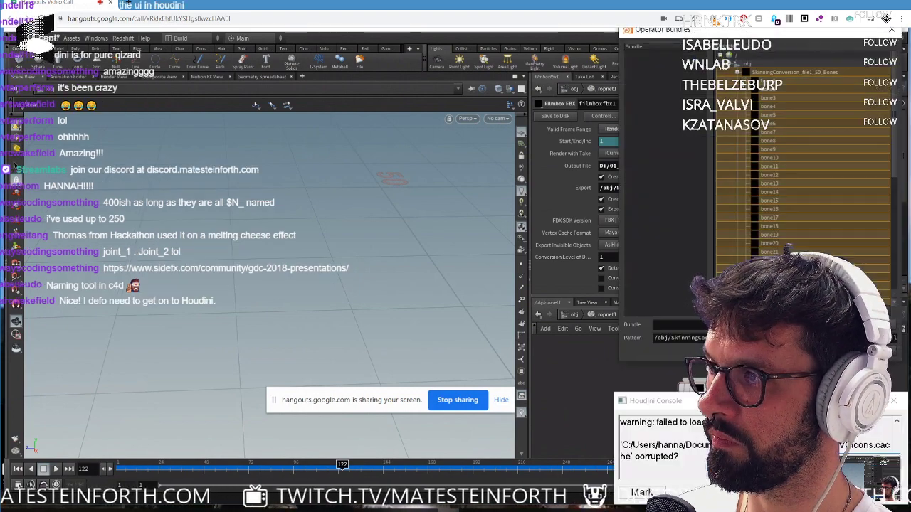
pyautogui.scroll(-3, 894, 203)
pyautogui.scroll(-5, 897, 242)
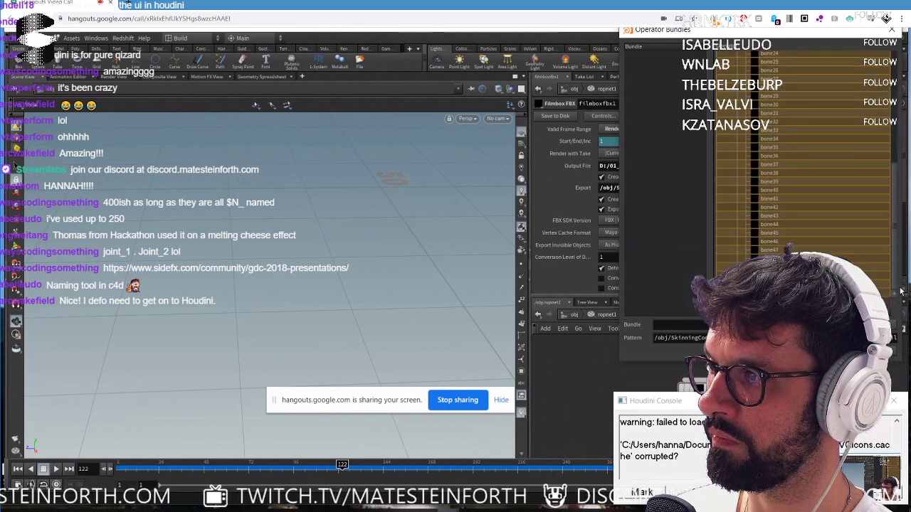
# Choose SkinningConversion_file1_50_Bones instead of file1 as the FBX export object and close the operator chooser.
pyautogui.click(804, 299)
pyautogui.click(768, 284)
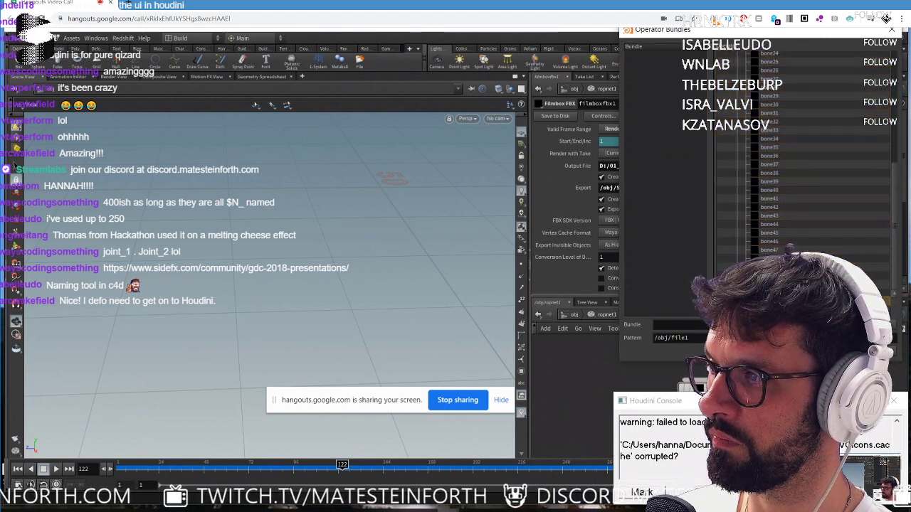
pyautogui.scroll(8, 790, 223)
pyautogui.click(738, 72)
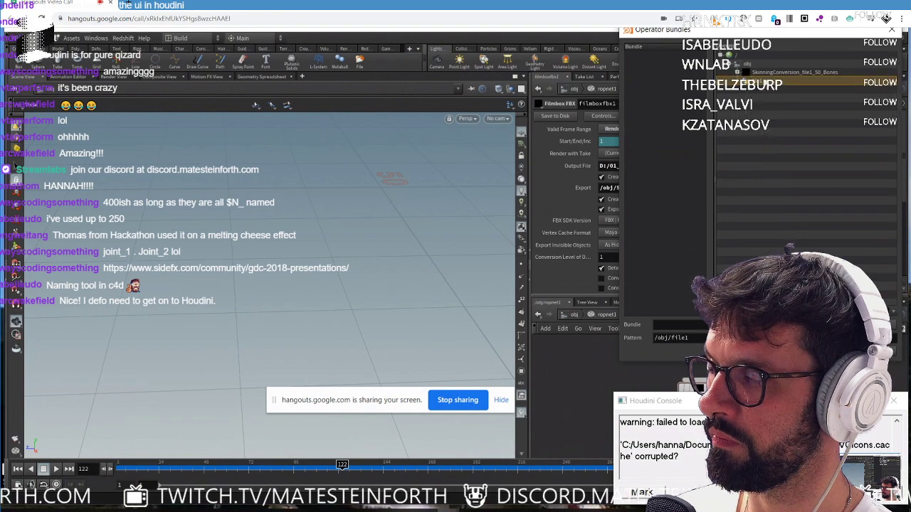
pyautogui.click(786, 74)
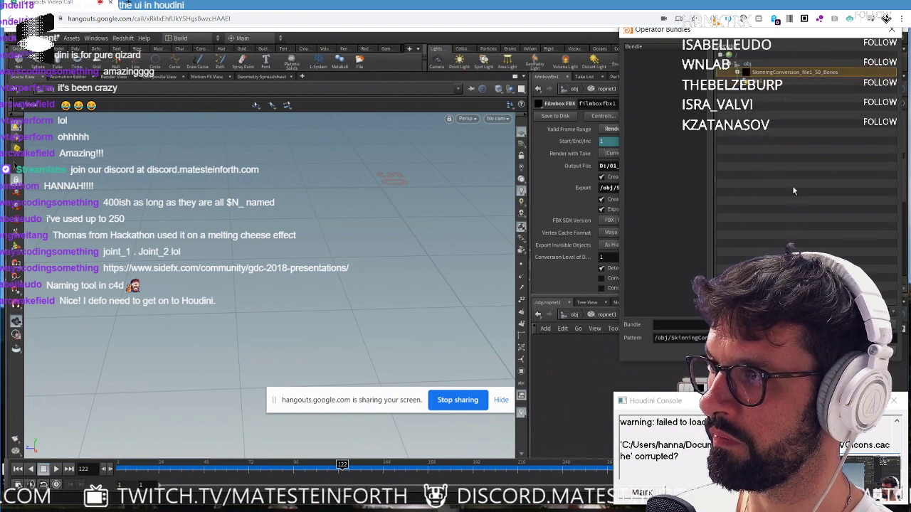
pyautogui.click(775, 99)
pyautogui.moveTo(778, 37); pyautogui.dragTo(621, 138)
pyautogui.click(647, 168)
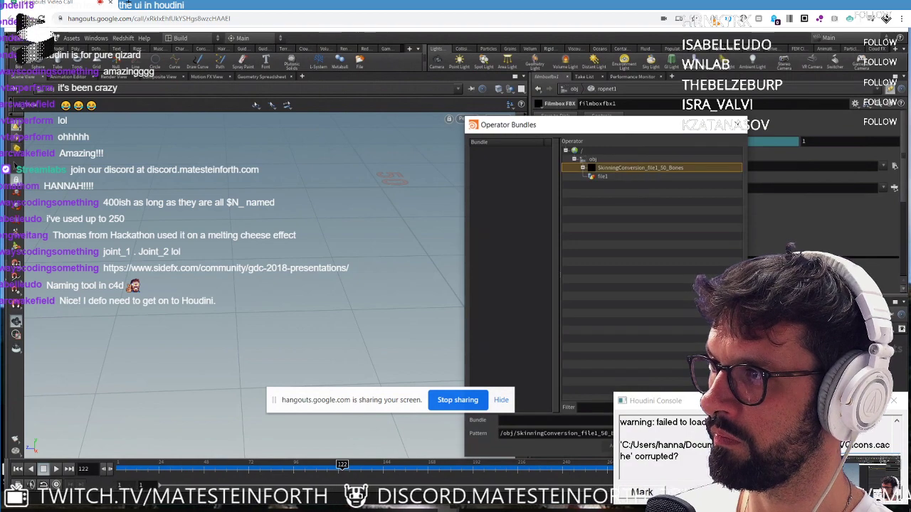
pyautogui.click(741, 125)
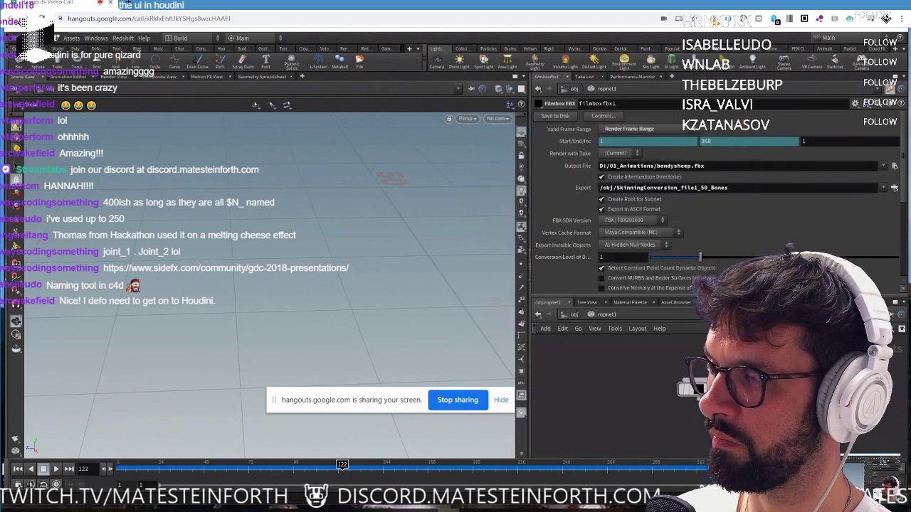